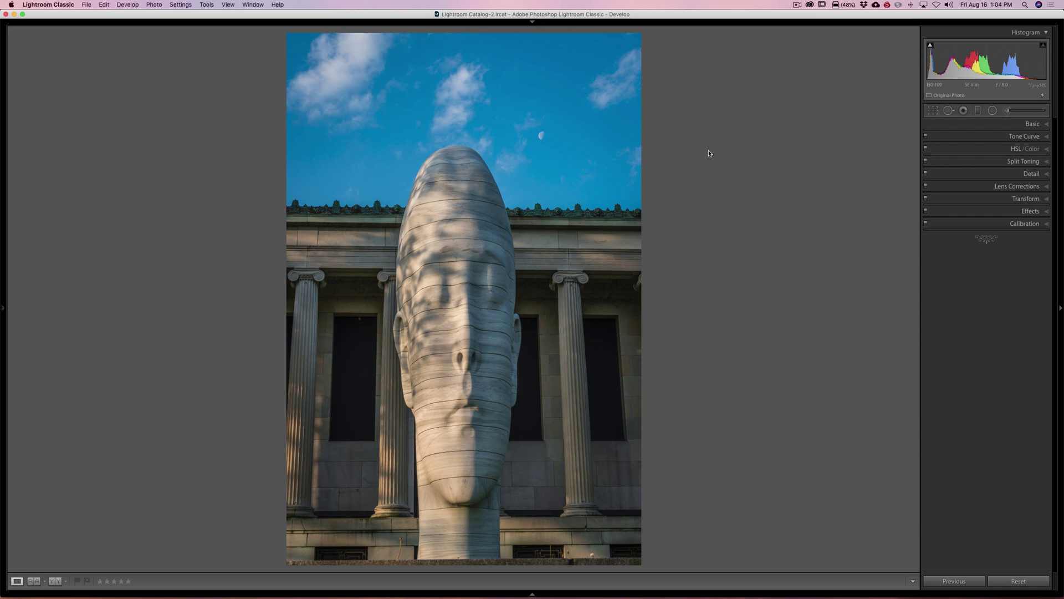
Step: Start a new Adjustment Brush mask on the statue photo with Exposure set to -3.23
click(1008, 110)
drag(998, 166, 966, 166)
drag(871, 143, 871, 143)
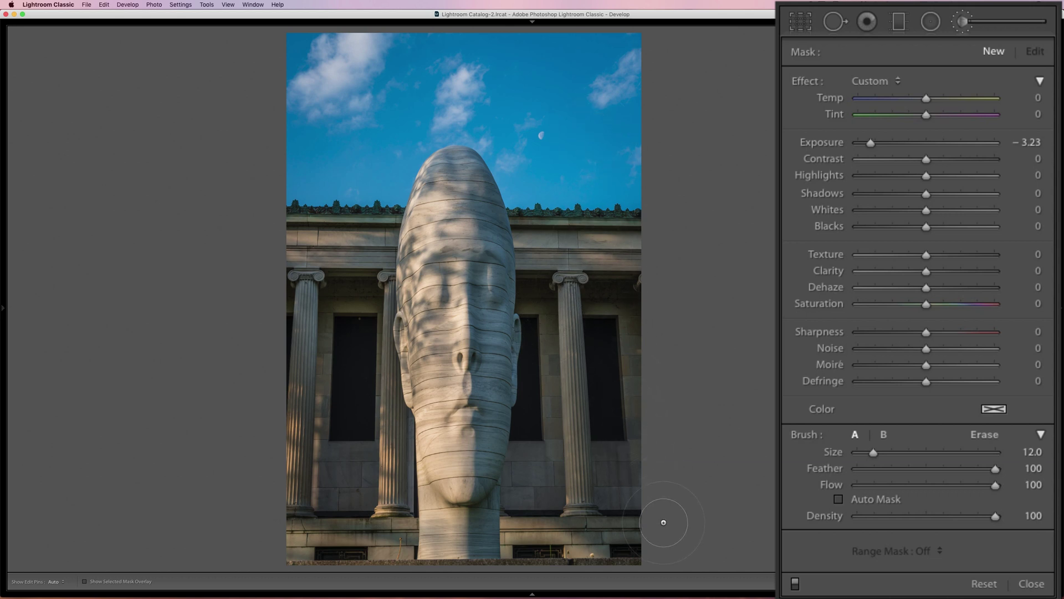
Step: Try darkening the building and statue without Auto Mask, using brush size 19 and then 12 near the roofline, and delete the adjustment
scroll(652, 528, up, 3)
scroll(640, 527, up, 4)
mouse_move(636, 527)
mouse_down()
mouse_move(254, 532)
mouse_move(729, 487)
mouse_move(148, 404)
mouse_move(606, 427)
mouse_move(497, 404)
mouse_move(256, 399)
mouse_move(672, 375)
mouse_move(231, 357)
mouse_move(622, 340)
mouse_move(328, 327)
mouse_move(561, 321)
mouse_move(565, 308)
mouse_move(321, 309)
mouse_move(351, 314)
mouse_up()
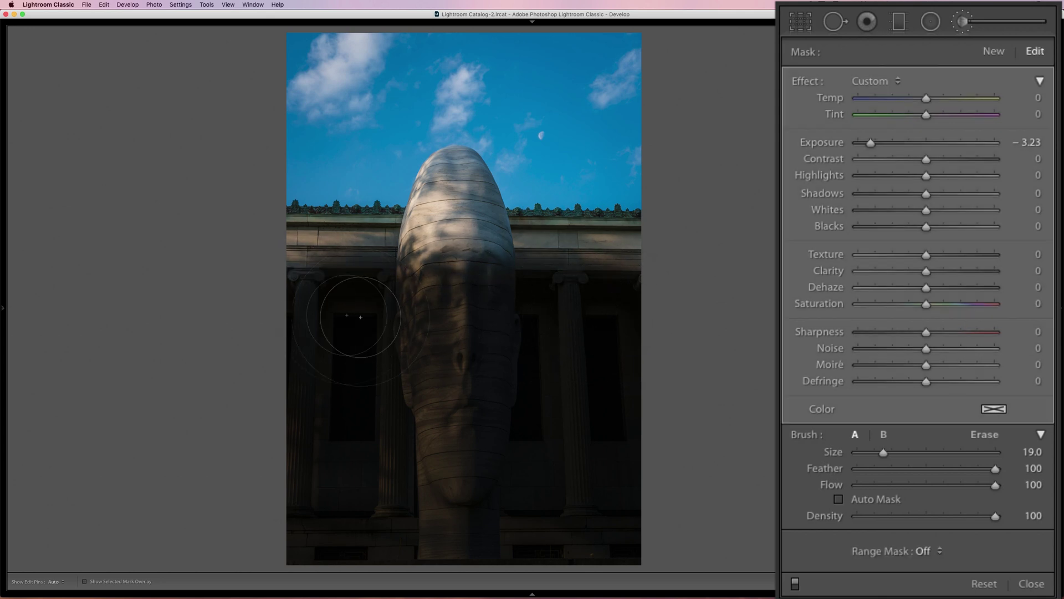
key(h)
scroll(621, 273, down, 4)
mouse_move(620, 273)
mouse_down()
mouse_move(621, 249)
mouse_move(610, 244)
mouse_move(484, 222)
mouse_move(468, 208)
mouse_move(477, 182)
mouse_move(440, 162)
mouse_move(409, 233)
mouse_move(261, 228)
mouse_up()
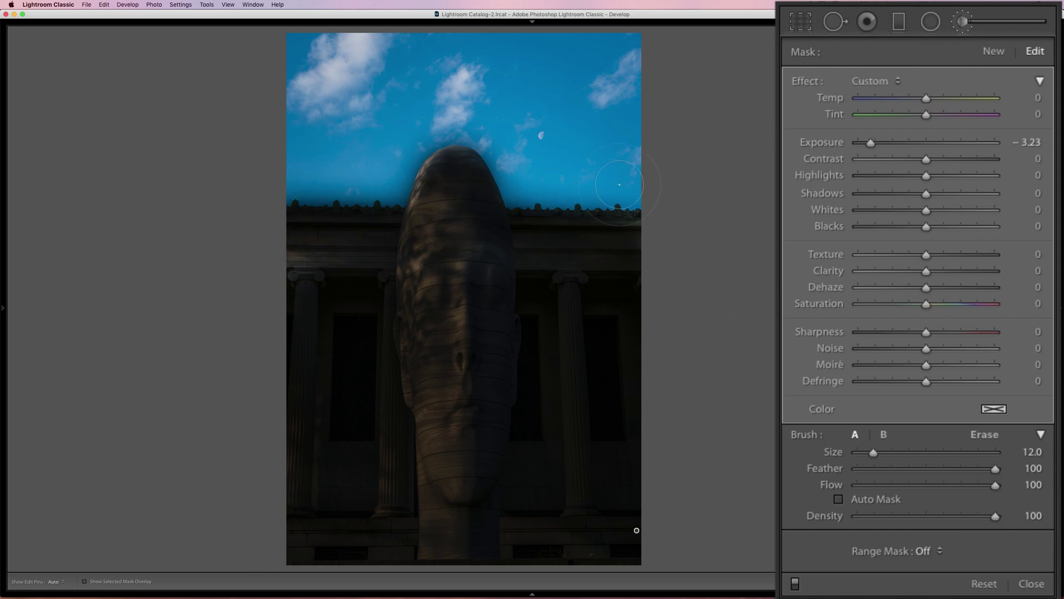
key(BackSpace)
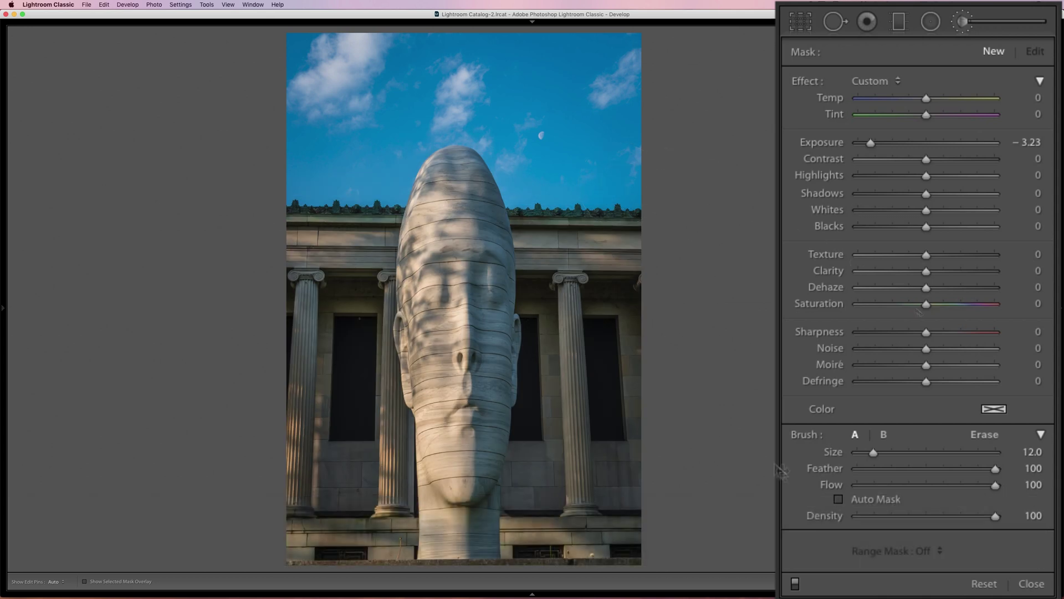
Step: Try painting the building and statue with Auto Mask enabled at brush size 15, and delete the adjustment
click(838, 500)
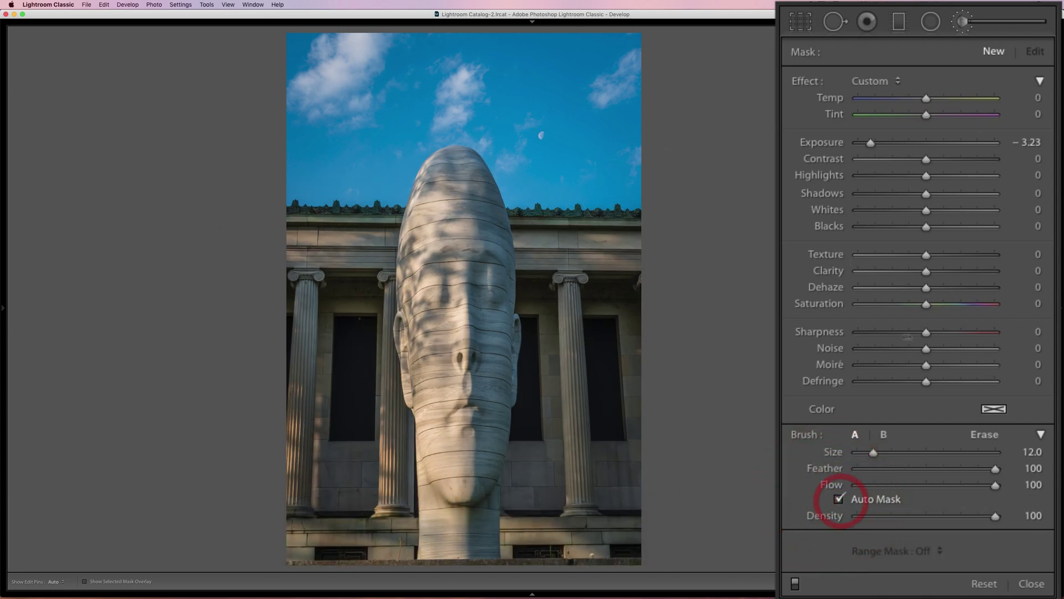
scroll(683, 347, up, 3)
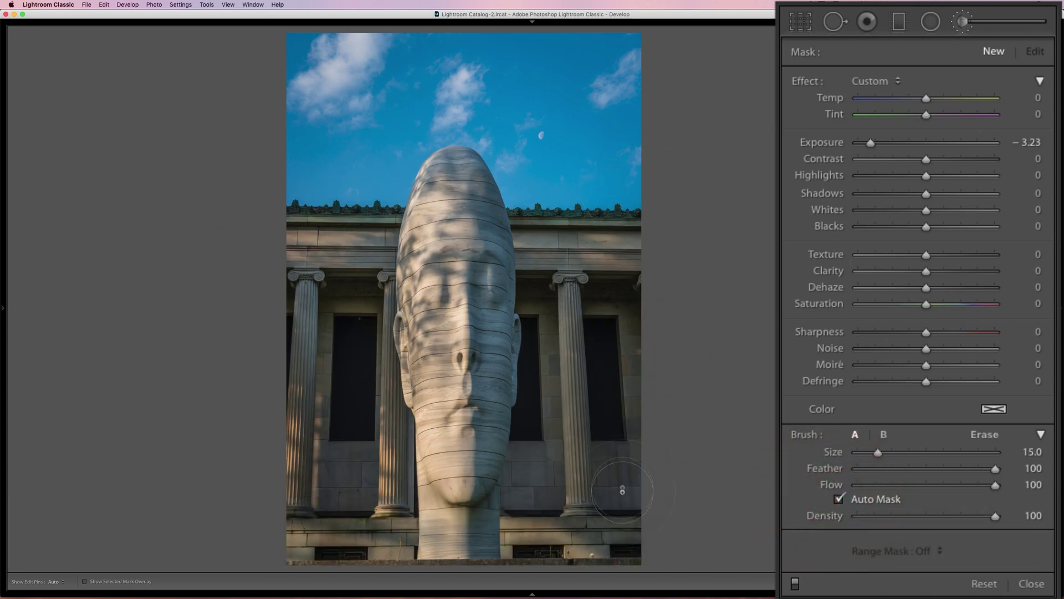
drag(604, 483, 622, 511)
key(h)
mouse_move(501, 527)
mouse_down()
mouse_move(436, 532)
mouse_move(278, 499)
mouse_move(556, 498)
mouse_move(605, 484)
mouse_move(525, 461)
mouse_move(304, 435)
mouse_move(340, 432)
mouse_move(306, 536)
mouse_move(405, 572)
mouse_move(548, 591)
mouse_move(601, 451)
mouse_move(594, 428)
mouse_move(320, 366)
mouse_move(291, 379)
mouse_move(644, 376)
mouse_move(268, 311)
mouse_move(616, 313)
mouse_move(302, 275)
mouse_move(434, 331)
mouse_up()
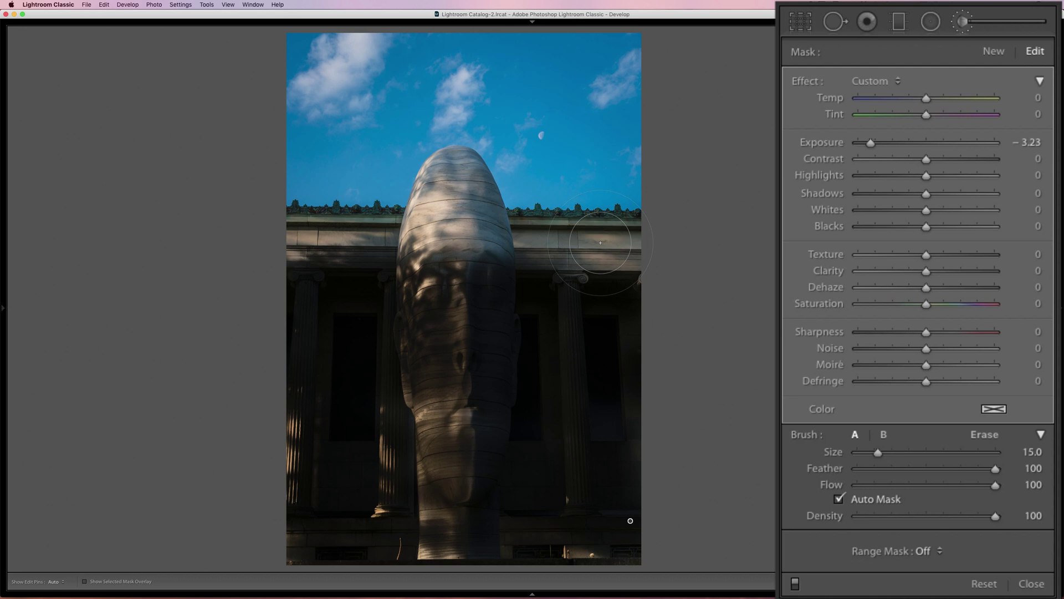
key(BackSpace)
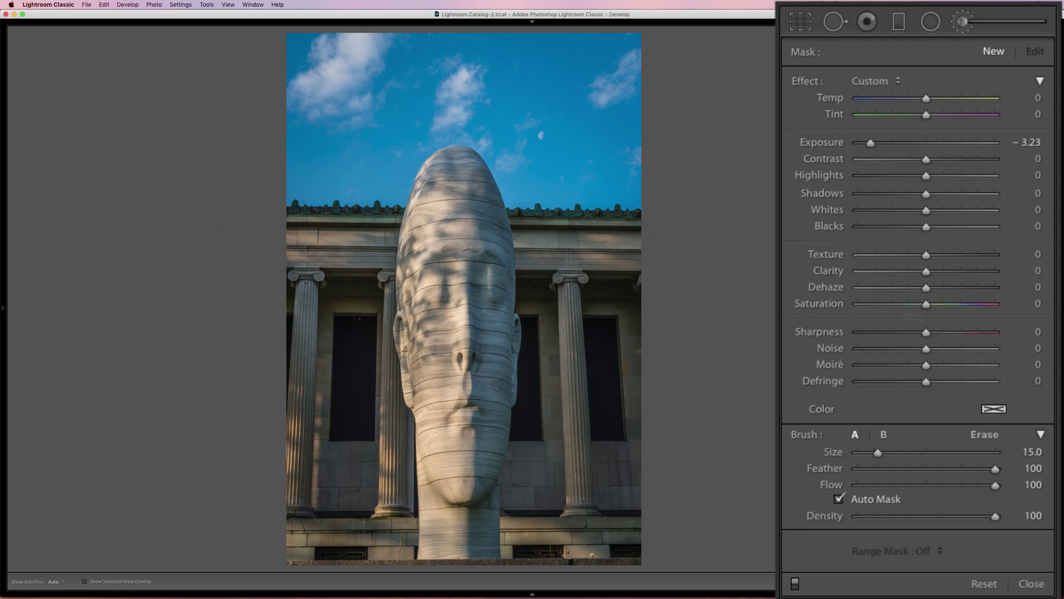
Step: Disable Auto Mask and paint the darkening over the lower building and the statue's lower part with brush size 25
click(839, 499)
scroll(613, 449, up, 5)
key(h)
mouse_move(621, 510)
mouse_down()
mouse_move(225, 524)
mouse_move(582, 475)
mouse_move(233, 388)
mouse_move(563, 391)
mouse_move(472, 372)
mouse_move(316, 368)
mouse_move(643, 327)
mouse_move(267, 336)
mouse_up()
key(h)
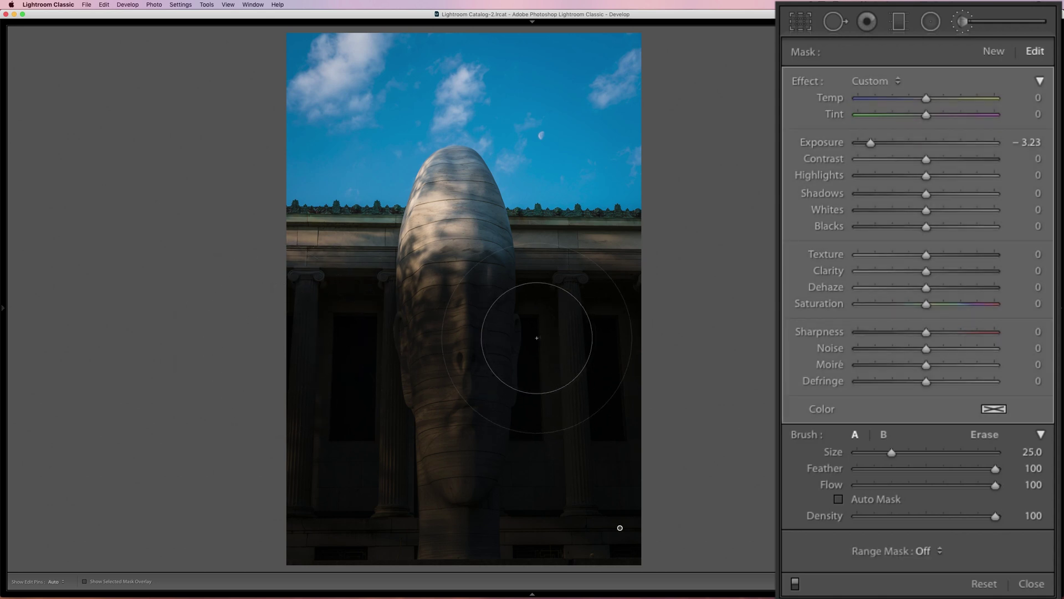
Step: Extend the darkening over the upper building and statue's head with Auto Mask temporarily enabled, using brush sizes 15 and 12
scroll(573, 318, down, 5)
key(super)
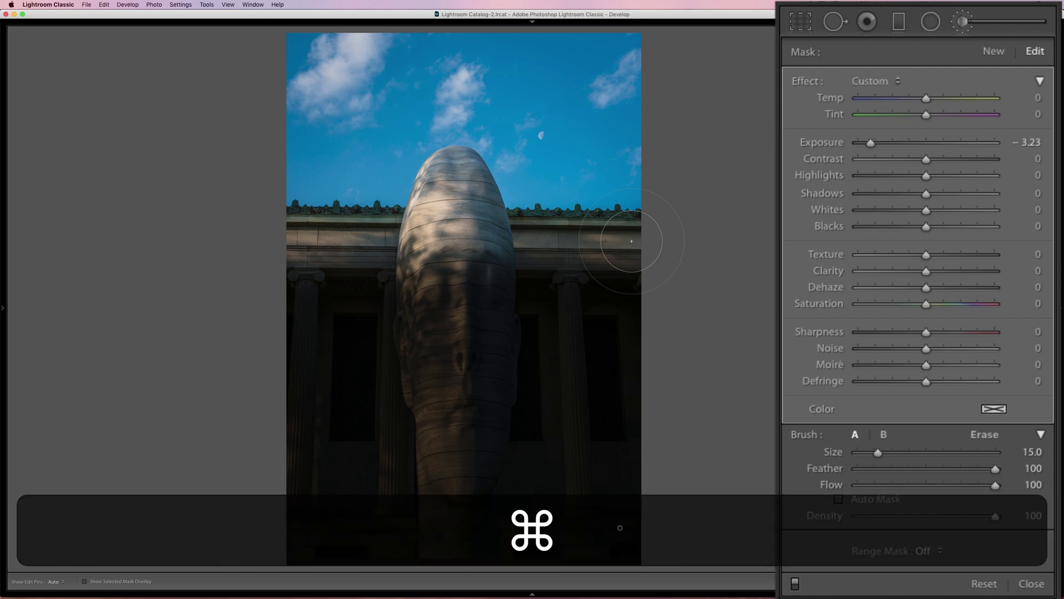
mouse_move(631, 241)
mouse_down()
mouse_move(485, 233)
mouse_move(476, 189)
mouse_move(456, 170)
mouse_move(444, 171)
mouse_move(422, 244)
mouse_move(463, 234)
mouse_move(418, 240)
mouse_up()
scroll(485, 234, down, 3)
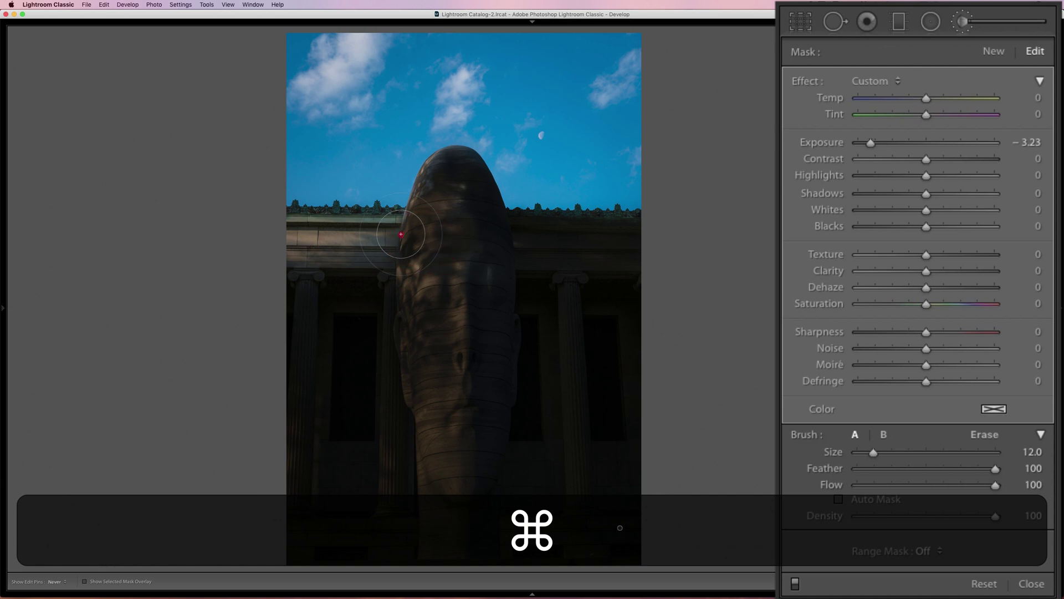
click(335, 235)
mouse_move(335, 235)
mouse_down()
mouse_move(279, 231)
mouse_move(411, 228)
mouse_move(297, 245)
mouse_up()
click(297, 244)
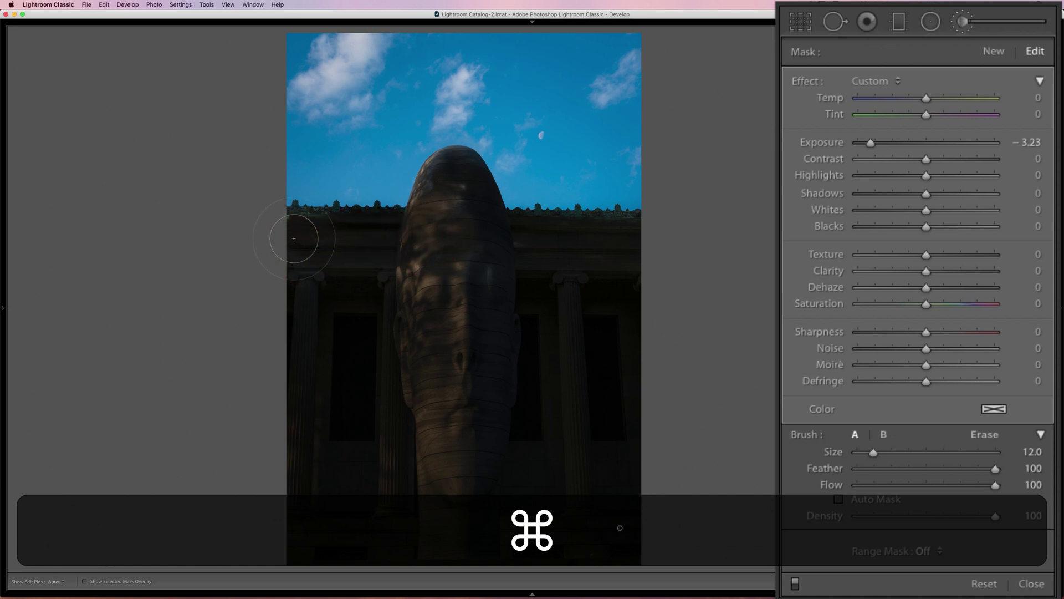
Step: Refine the darkening along the roof edge and the top of the statue with temporary Auto Mask, reducing the brush size to 9 and then 6
scroll(290, 219, down, 3)
key(h)
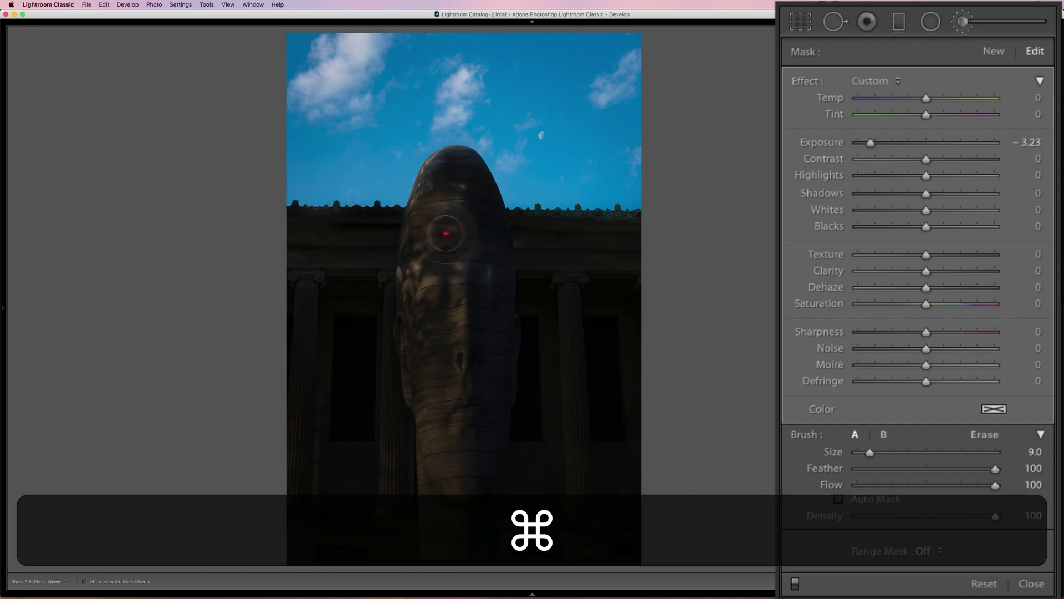
scroll(549, 224, down, 3)
key(h)
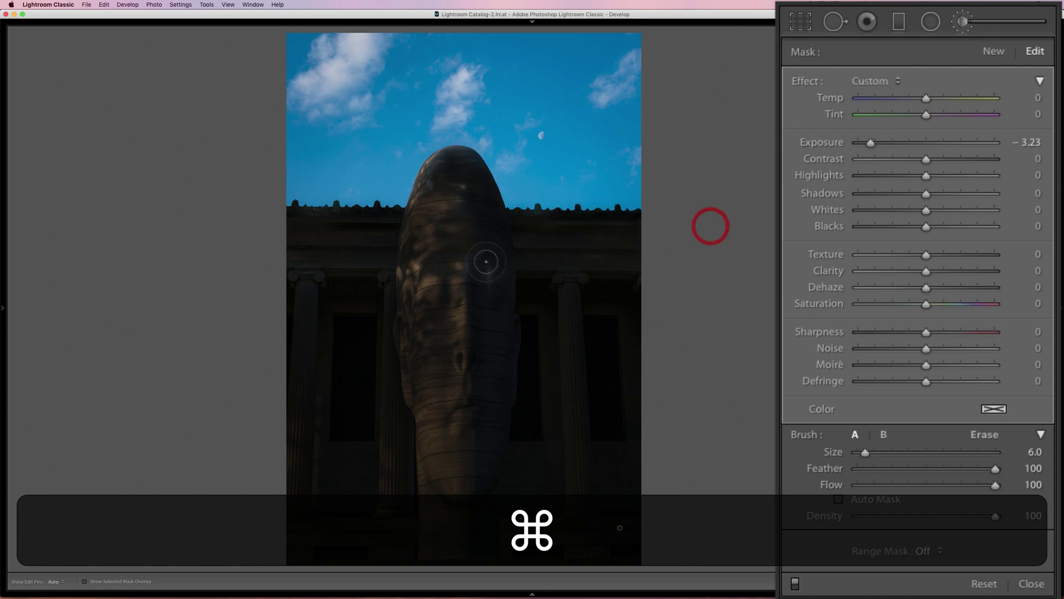
key(h)
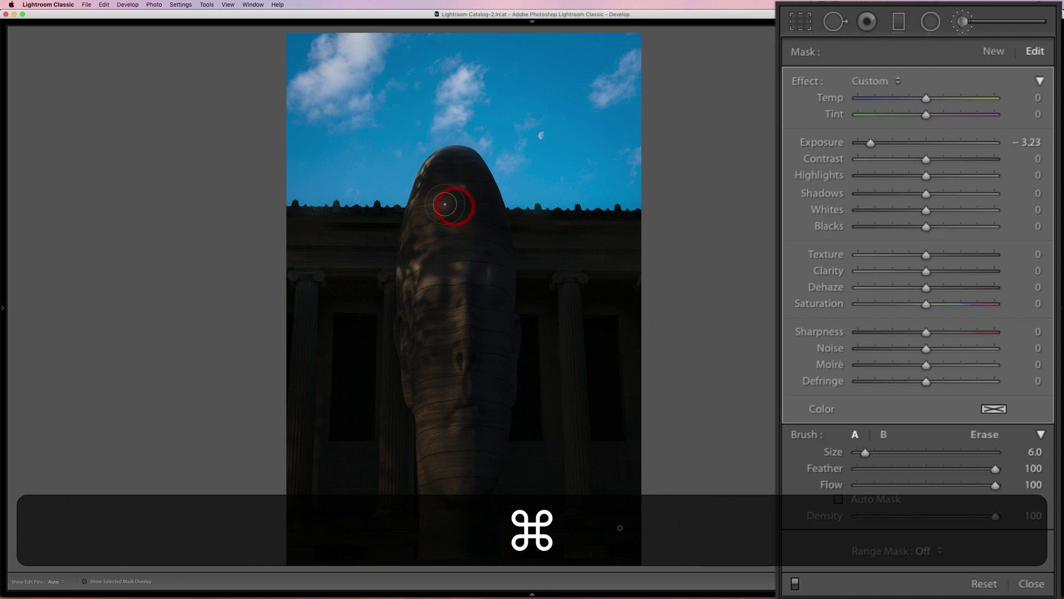
key(h)
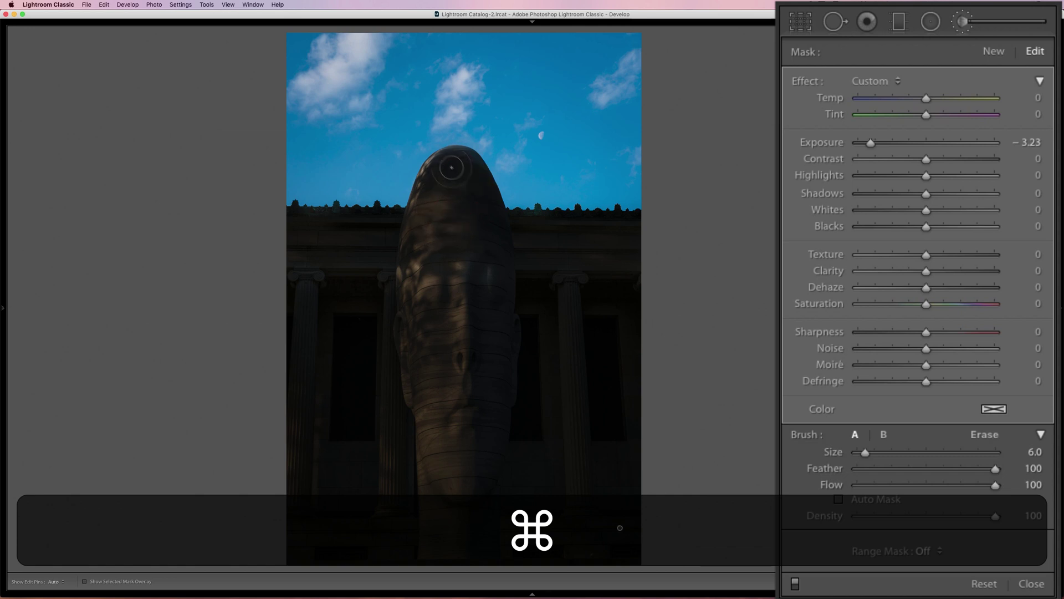